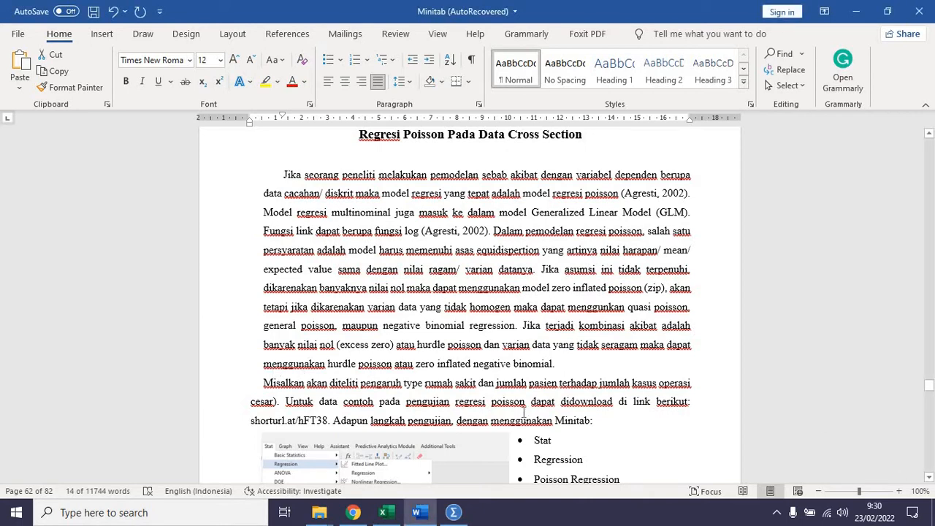
# Step: Look through the regression sections of the Word document for the Minitab procedure
pyautogui.press('Down')
pyautogui.press('Down')
pyautogui.press('Down')
pyautogui.press('Down')
pyautogui.press('Down')
pyautogui.press('Down')
pyautogui.press('Down')
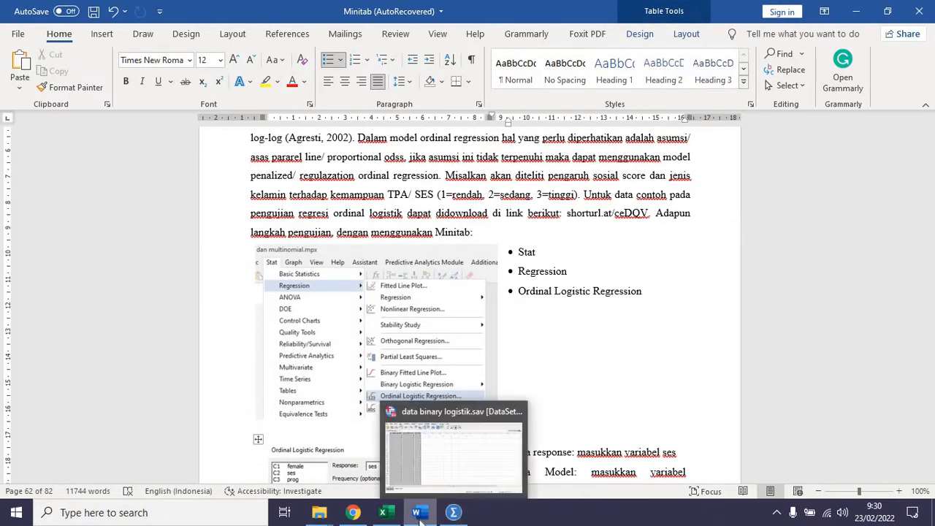
pyautogui.click(453, 514)
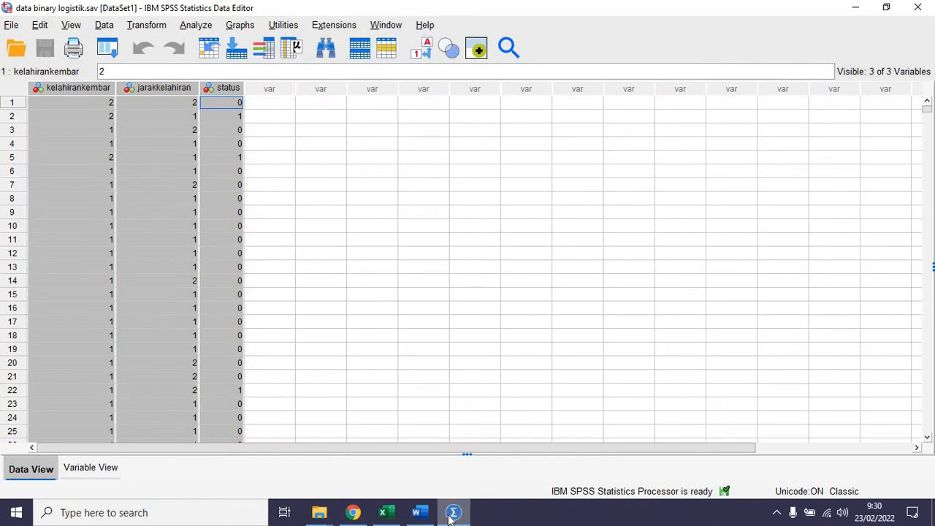
pyautogui.click(452, 514)
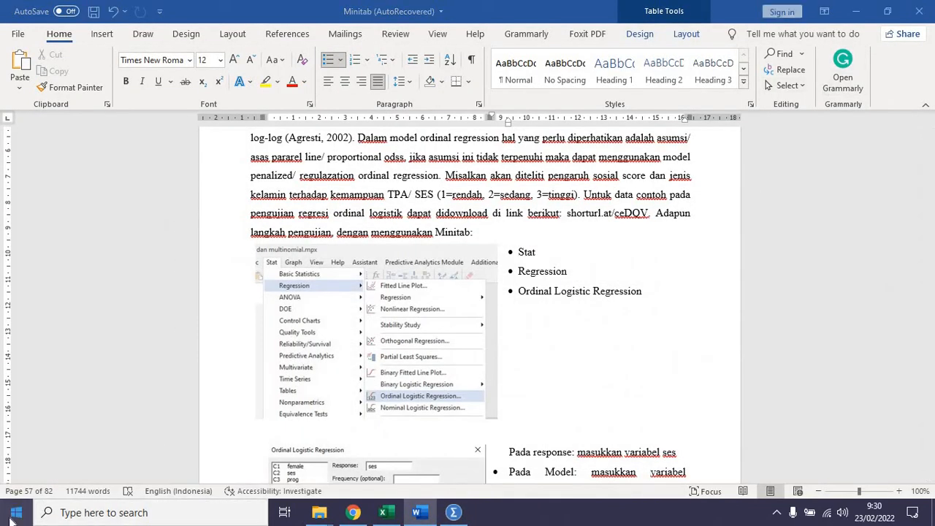
# Step: Launch Minitab Statistical Software and maximize its window
pyautogui.click(14, 515)
pyautogui.write('mini')
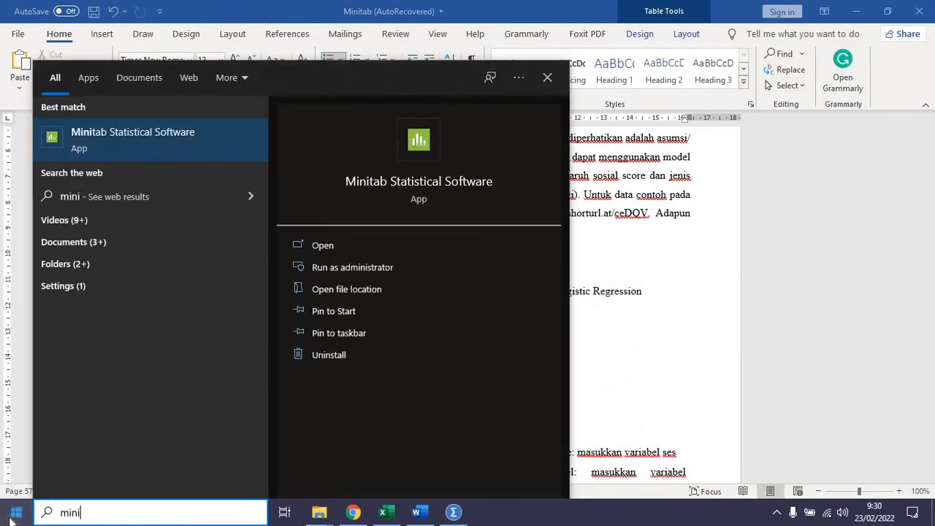
pyautogui.click(128, 137)
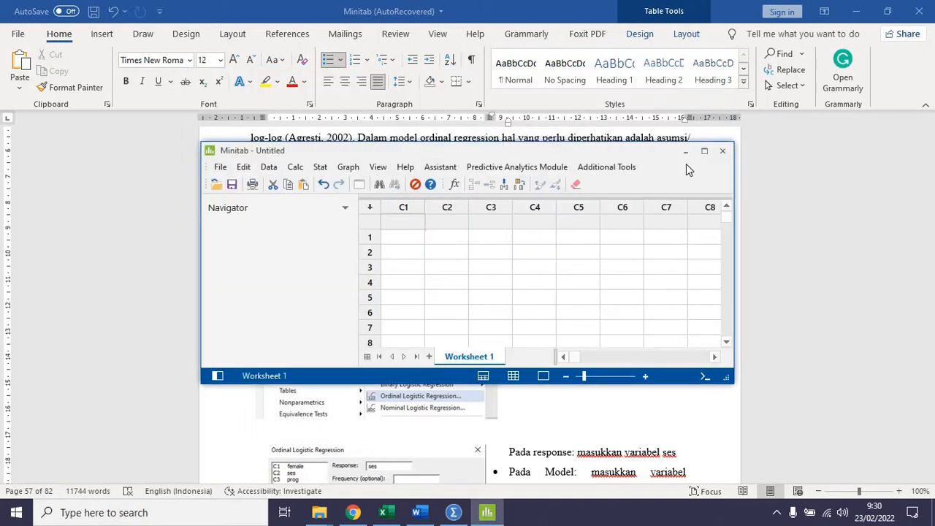
pyautogui.click(705, 152)
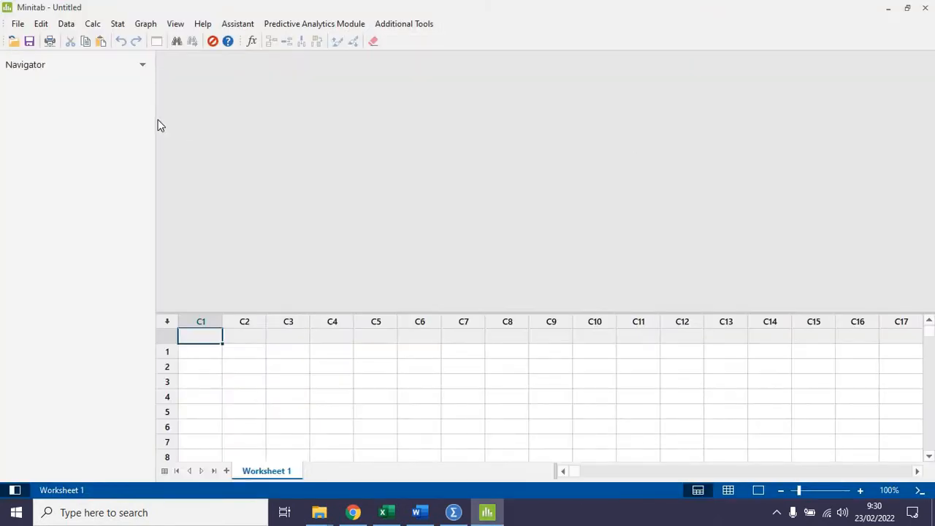
# Step: Open the project Data regresi poisson.mpx from the minitab folder inside the spss folder on Local Disk (D:)
pyautogui.click(13, 29)
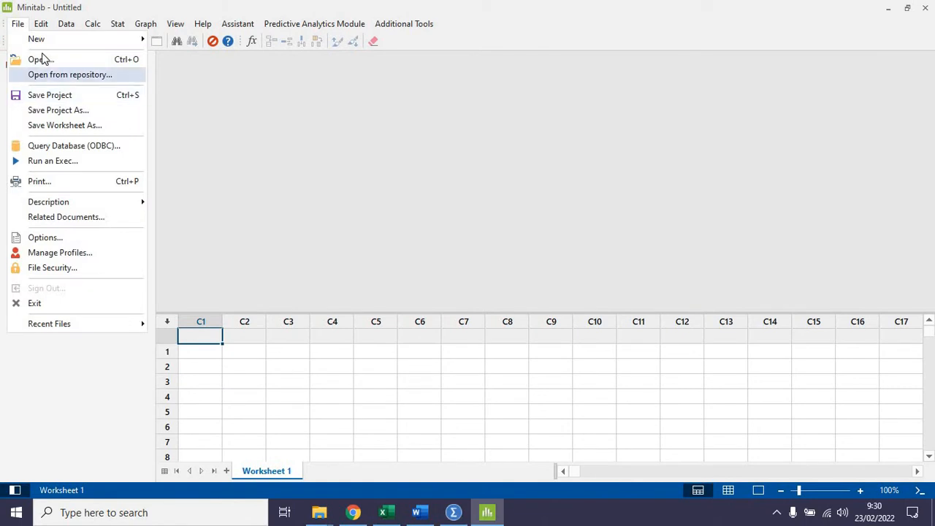
pyautogui.click(41, 58)
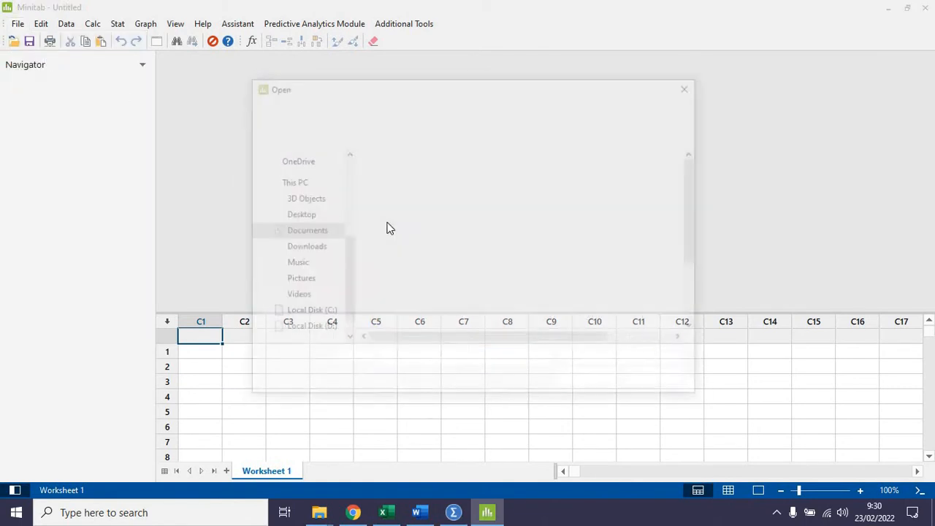
pyautogui.click(307, 330)
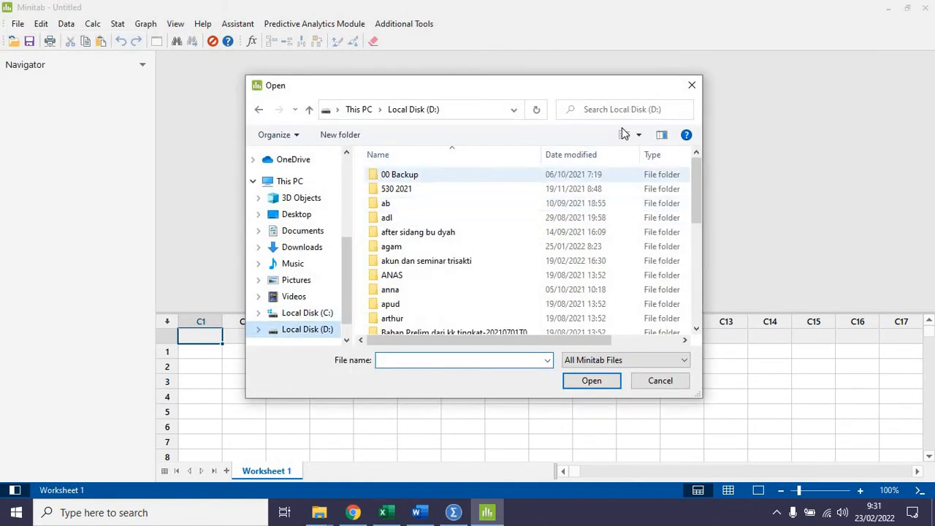
pyautogui.click(620, 111)
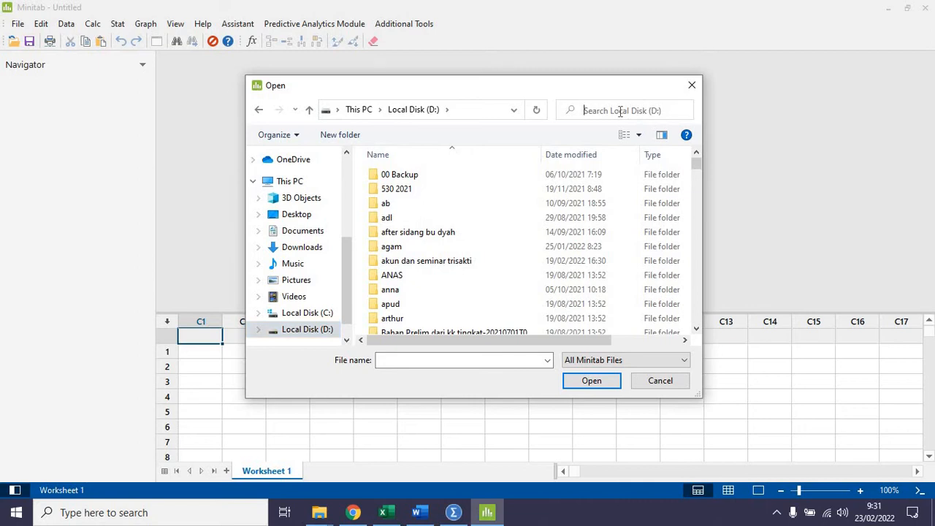
pyautogui.write('spss')
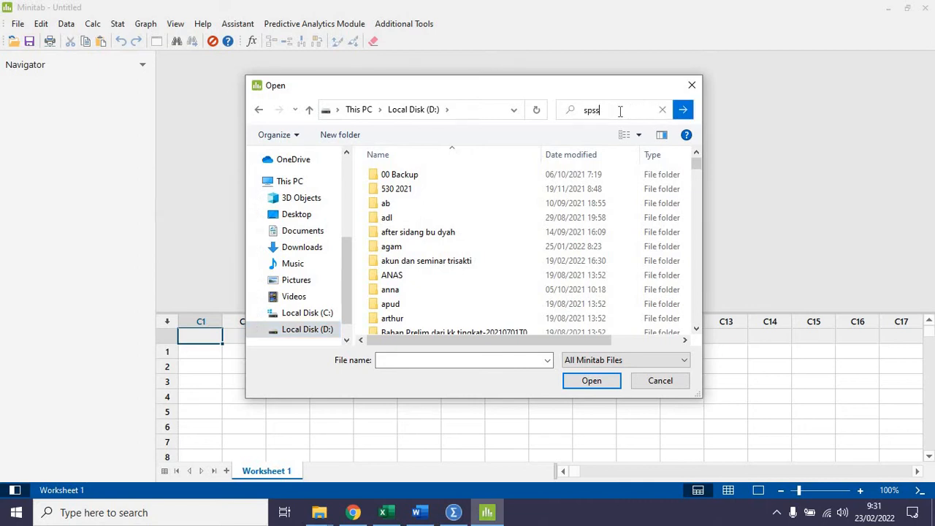
pyautogui.press('Return')
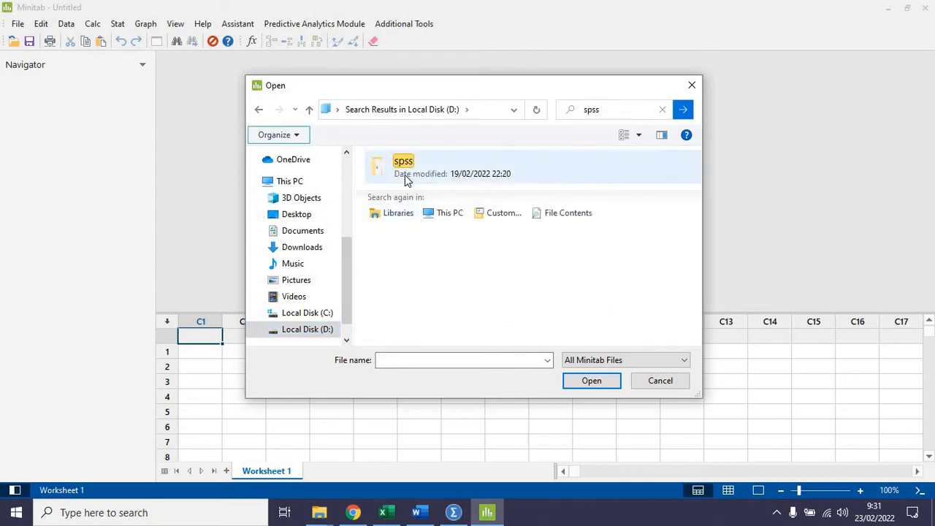
pyautogui.doubleClick(405, 176)
pyautogui.doubleClick(405, 177)
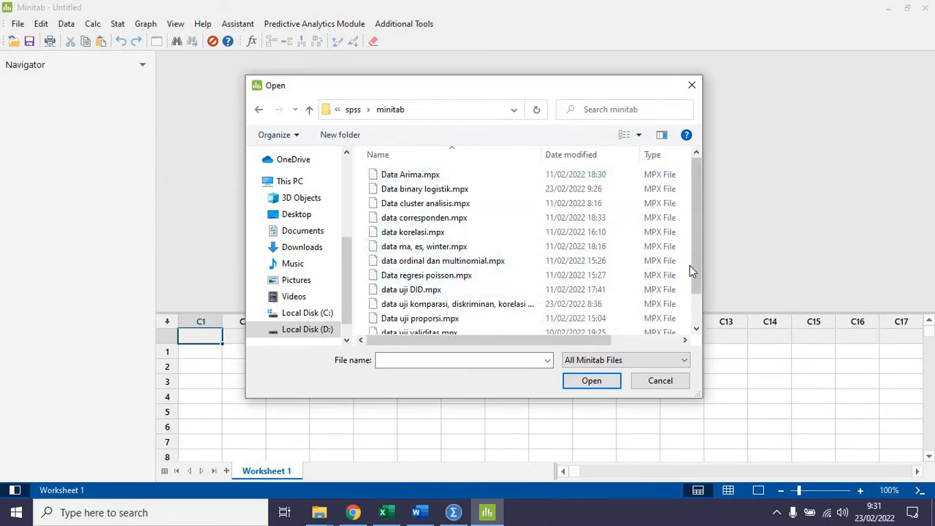
pyautogui.scroll(-1, 699, 332)
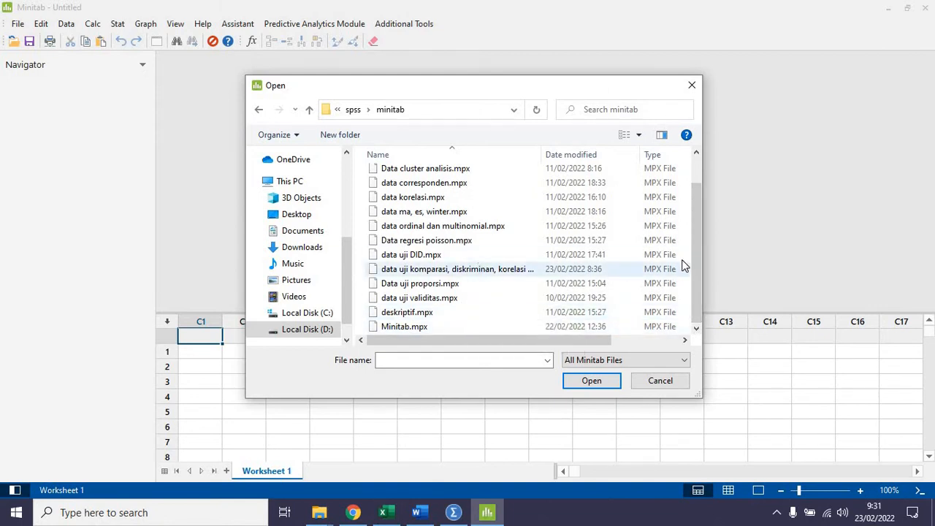
pyautogui.click(496, 242)
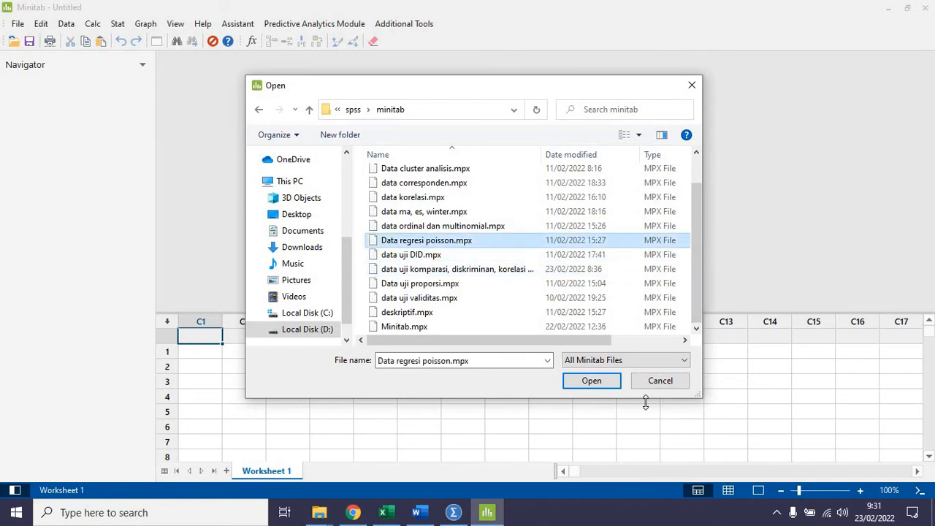
pyautogui.click(598, 383)
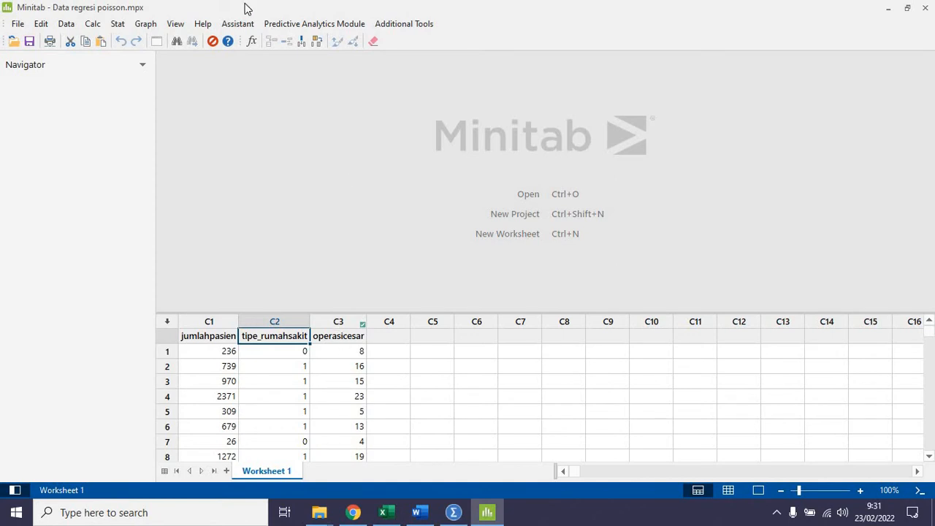
# Step: Start fitting a Poisson regression model and clear its response, continuous predictor and categorical predictor entries
pyautogui.click(122, 27)
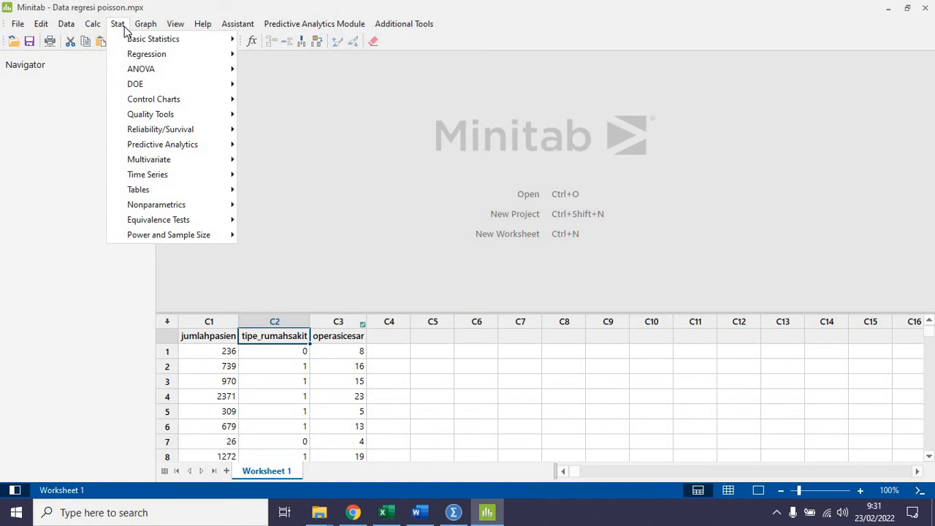
pyautogui.moveTo(137, 56)
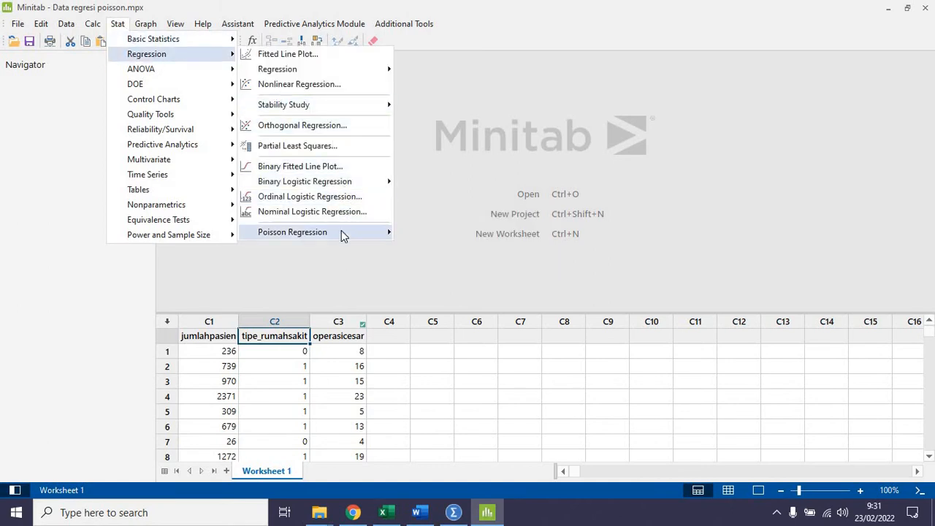
pyautogui.moveTo(341, 231)
pyautogui.click(436, 235)
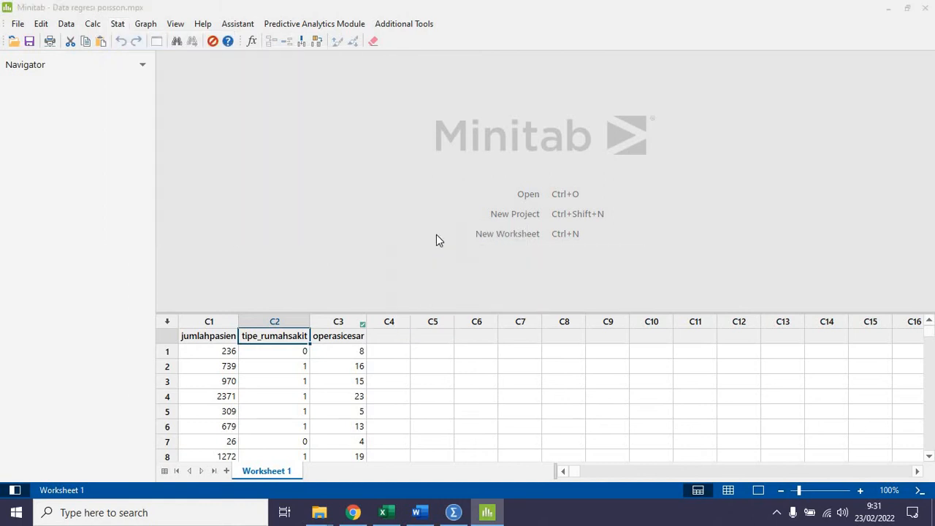
pyautogui.click(399, 261)
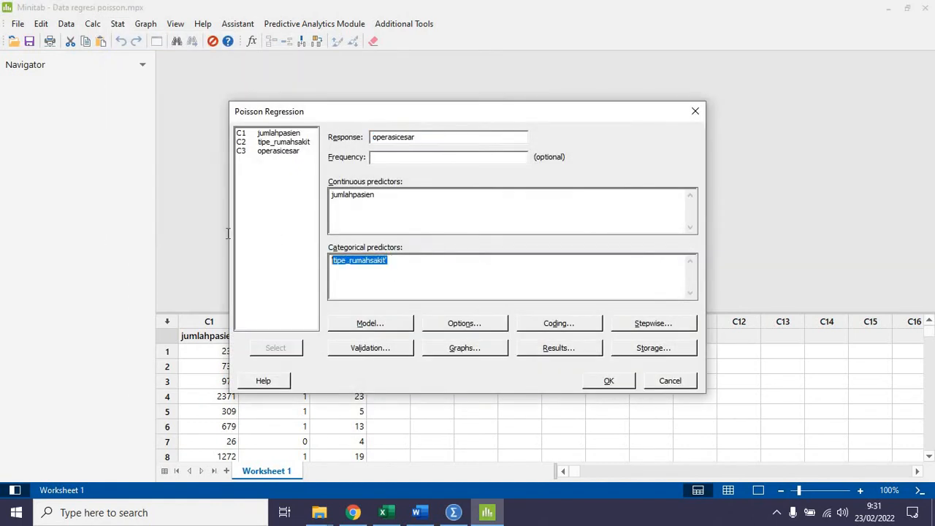
pyautogui.press('Delete')
pyautogui.click(402, 198)
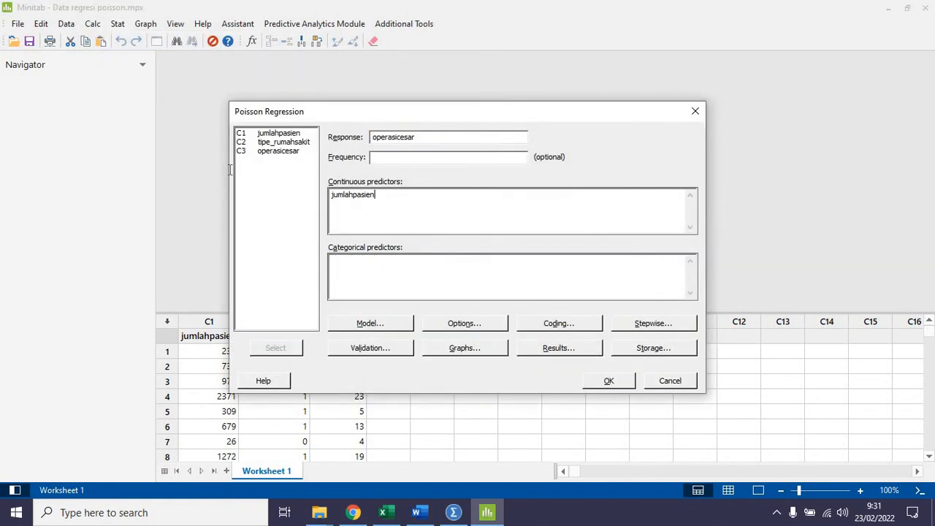
pyautogui.hotkey('shift', 'Home')
pyautogui.press('Delete')
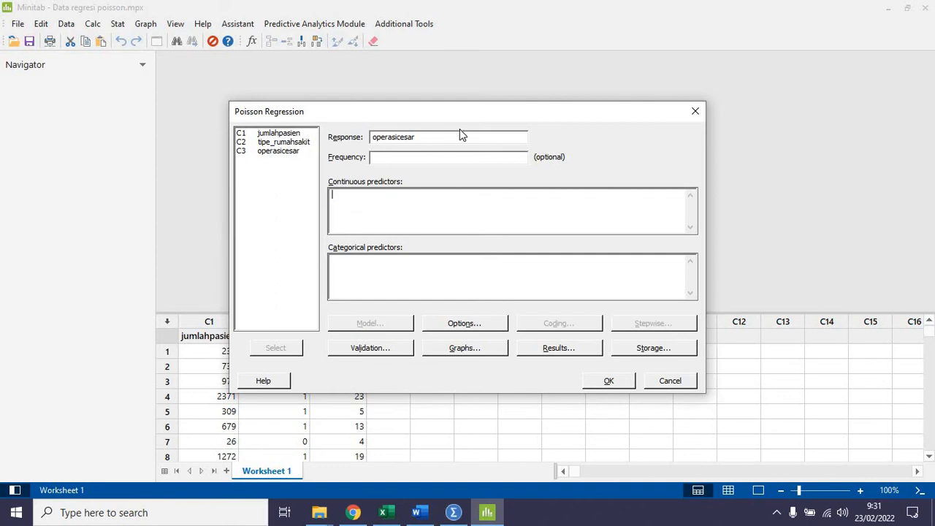
pyautogui.click(428, 137)
pyautogui.hotkey('shift', 'Home')
pyautogui.press('Delete')
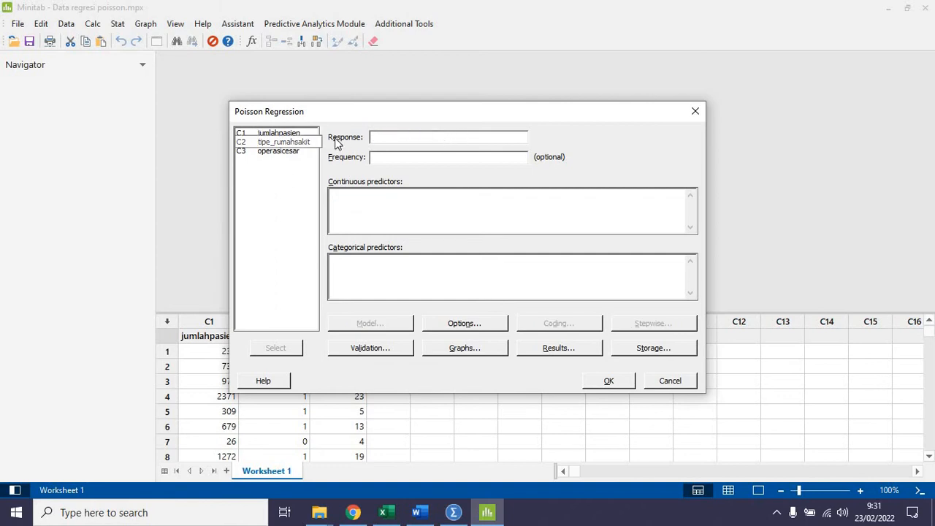
# Step: Assign operasicesar as the response, jumlahpasien as the continuous predictor and tipe_rumahsakit as the categorical predictor
pyautogui.doubleClick(277, 151)
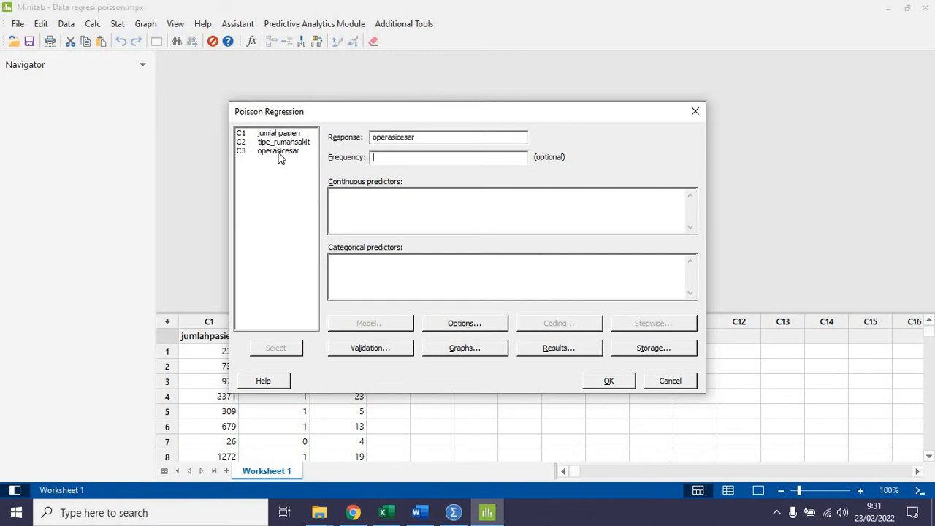
pyautogui.click(398, 220)
pyautogui.doubleClick(285, 133)
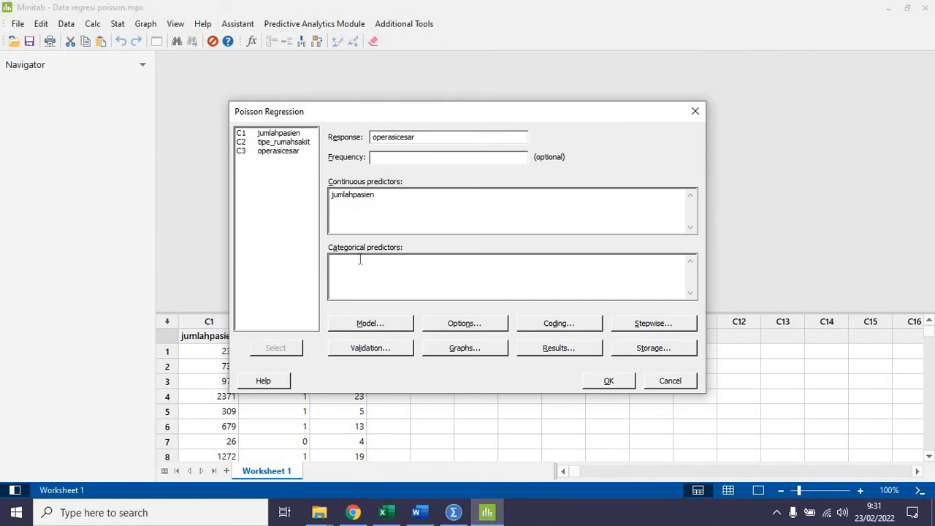
pyautogui.doubleClick(296, 146)
# Step: Review the Poisson regression's model terms and the tables selected for its results
pyautogui.click(400, 325)
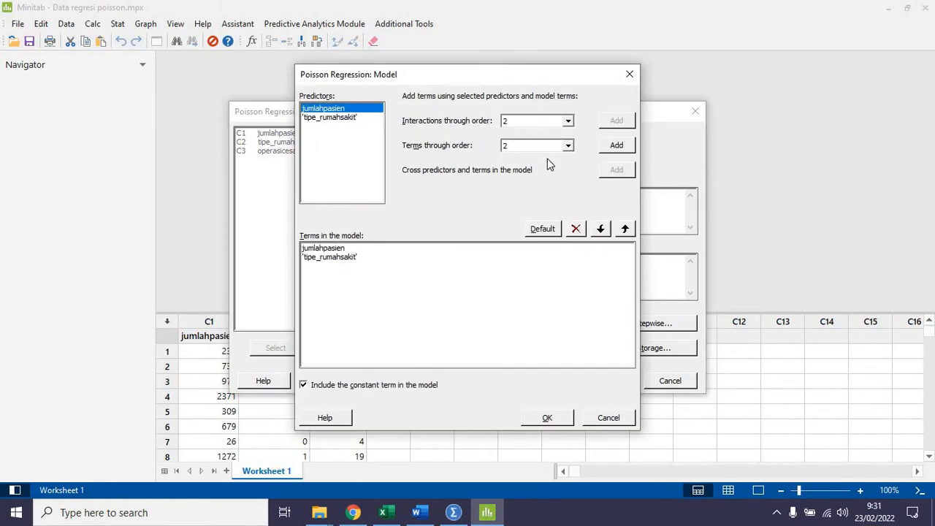
pyautogui.click(631, 75)
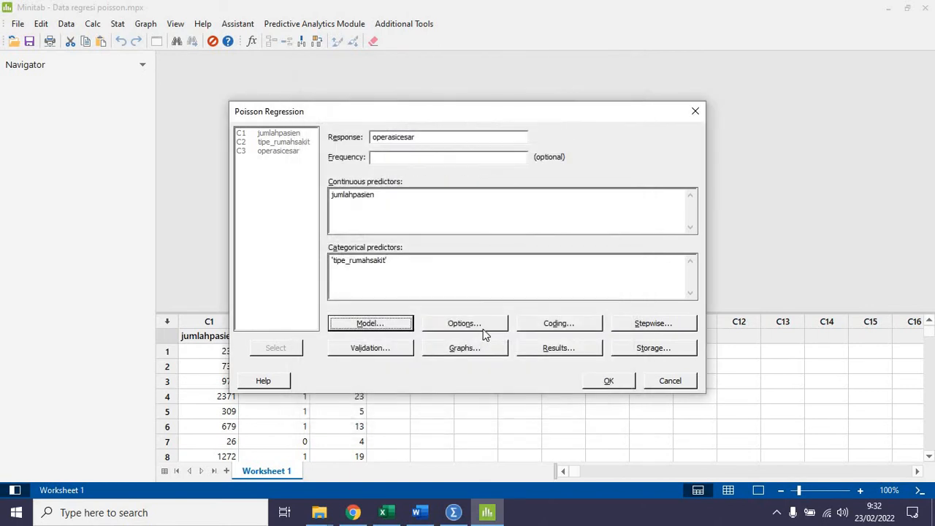
pyautogui.click(567, 348)
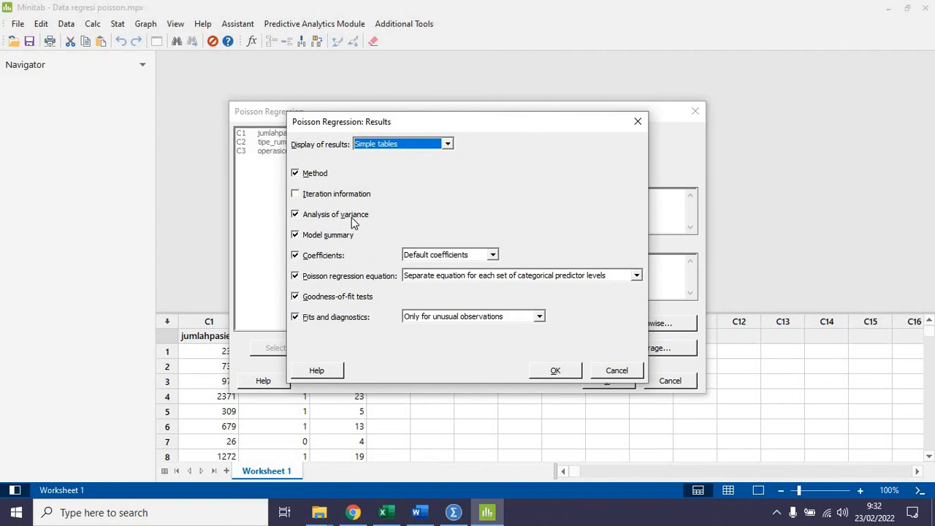
pyautogui.click(562, 374)
# Step: Keep the stepwise method at None and run the Poisson regression
pyautogui.click(655, 326)
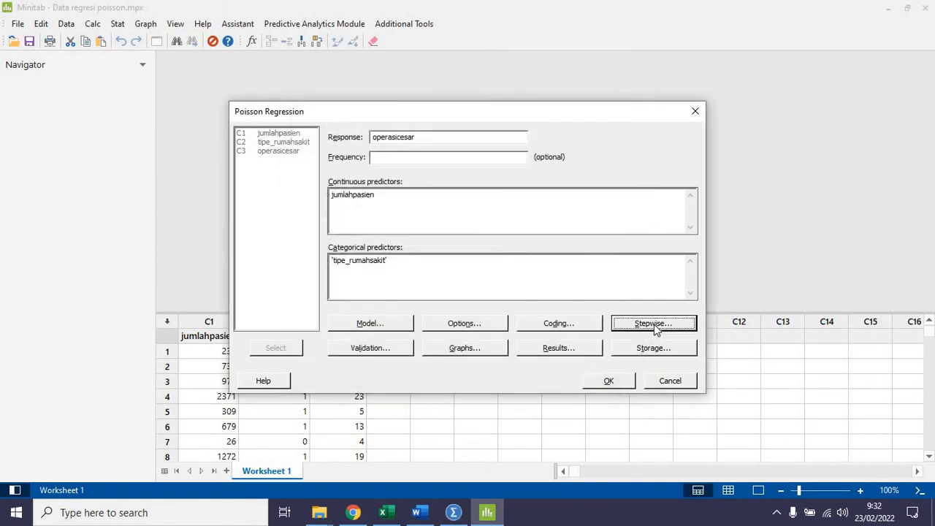
pyautogui.click(526, 65)
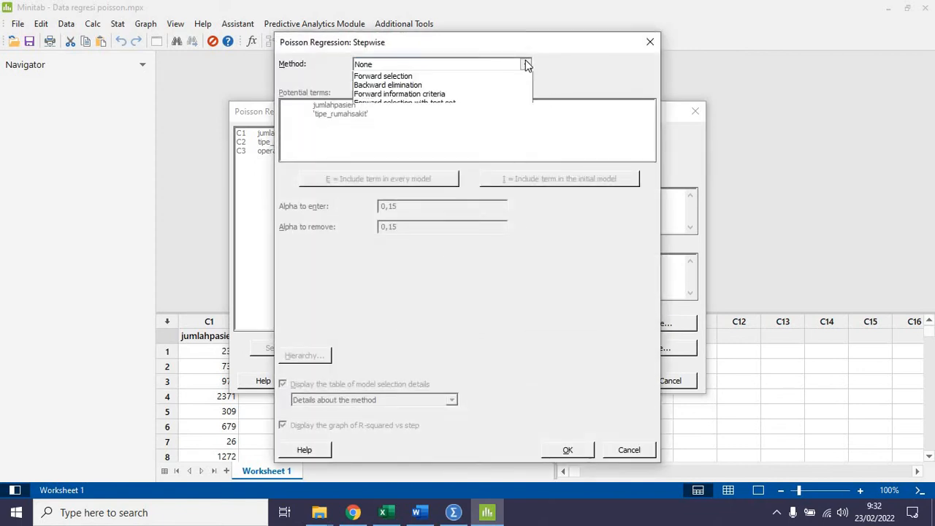
pyautogui.click(525, 65)
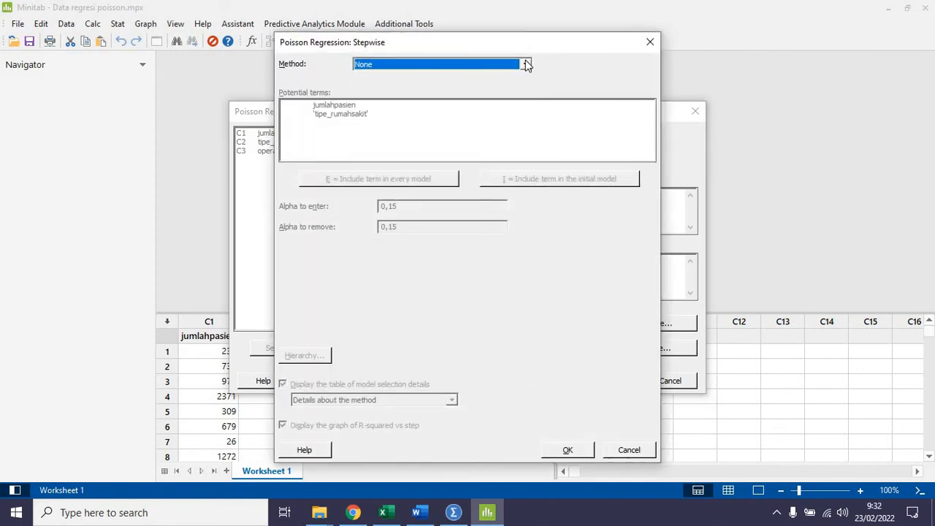
pyautogui.click(564, 449)
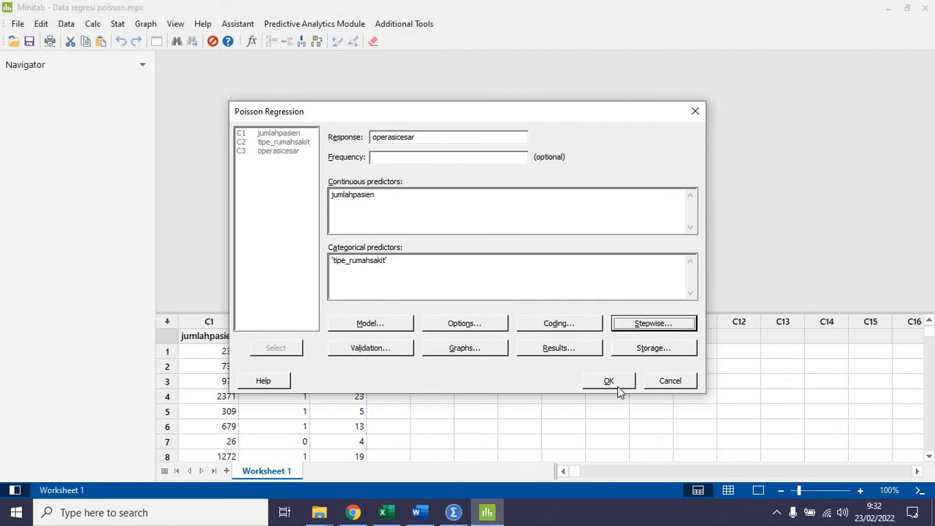
pyautogui.click(613, 382)
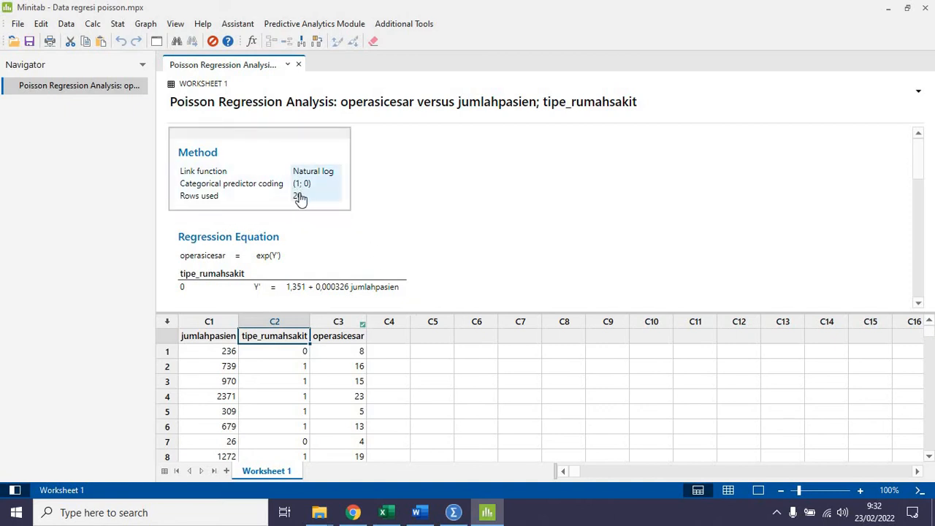
# Step: Examine the Poisson regression output, including the equation, coefficients, model summary, goodness-of-fit tests, analysis of variance and unusual observations
pyautogui.click(918, 307)
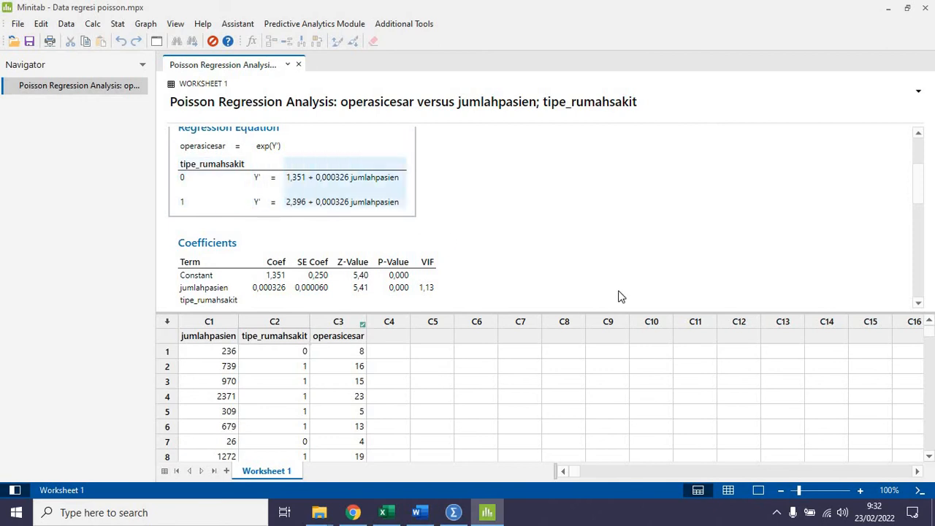
pyautogui.click(918, 303)
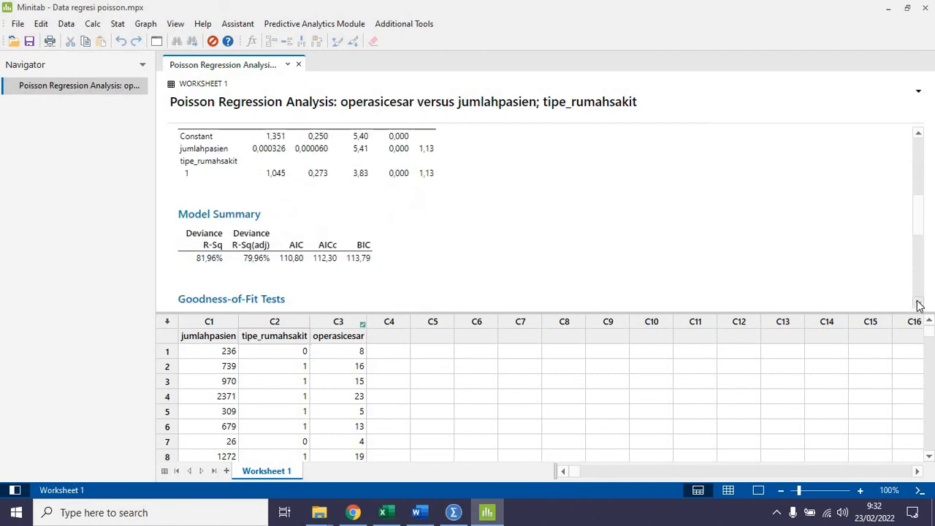
pyautogui.click(918, 303)
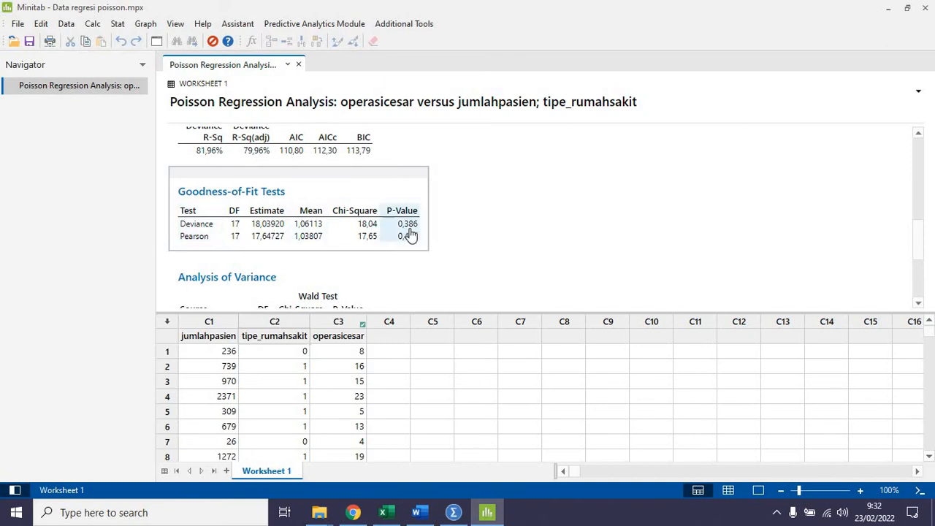
pyautogui.click(918, 304)
pyautogui.scroll(-6, 918, 304)
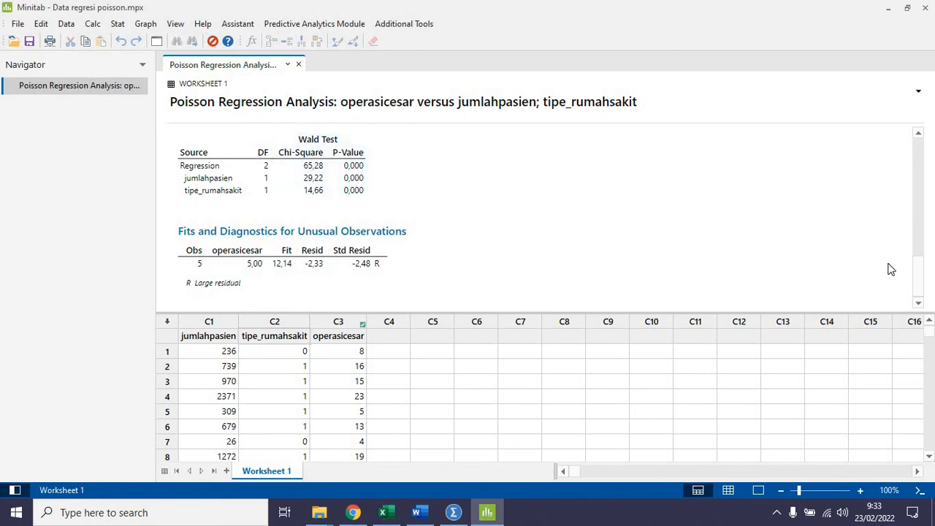
pyautogui.moveTo(919, 280); pyautogui.dragTo(912, 200)
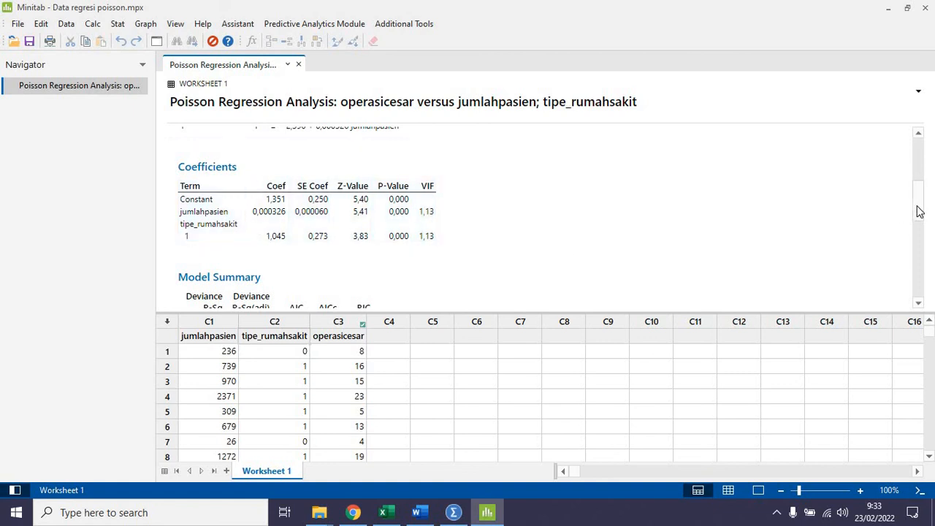
pyautogui.moveTo(919, 211); pyautogui.dragTo(933, 261)
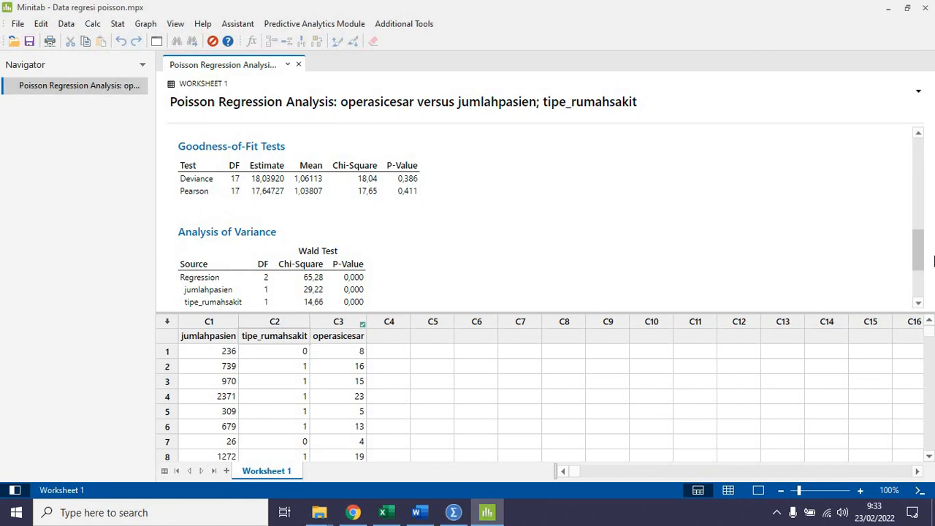